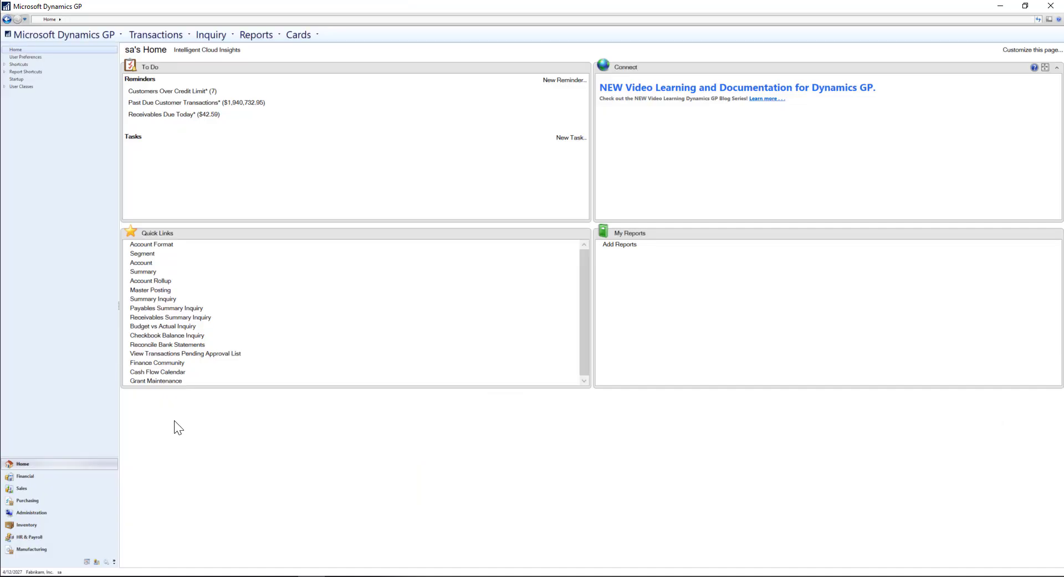
- Review the Dynamics GP account format and the existing account segment values
left_click(166, 247)
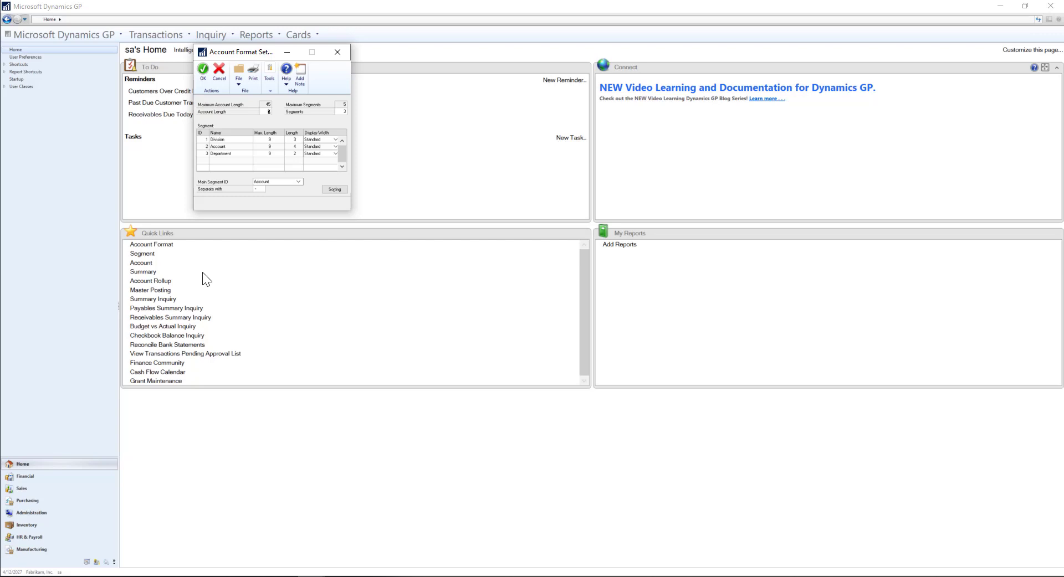
left_click(143, 255)
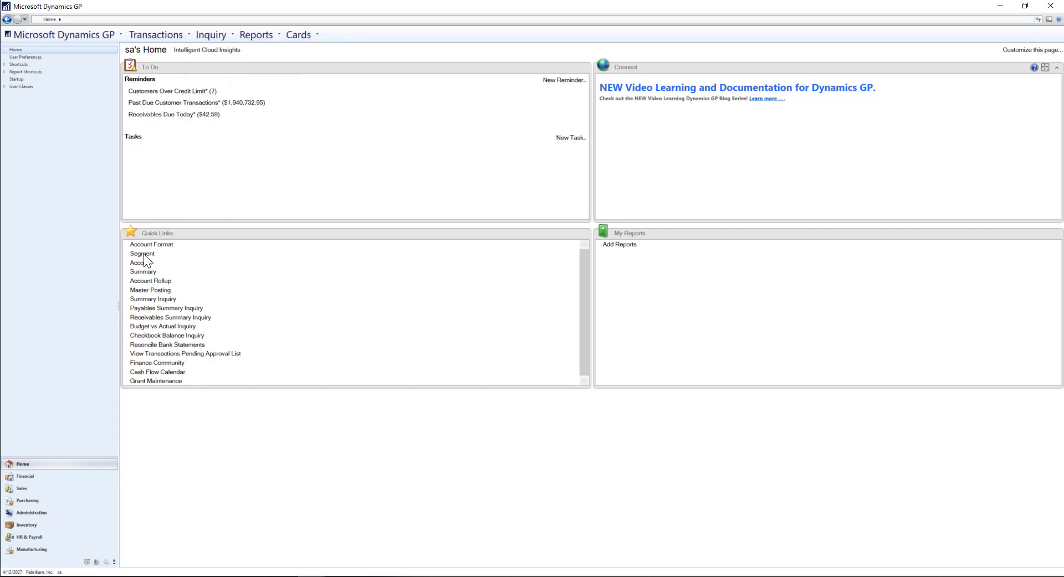
left_click(143, 254)
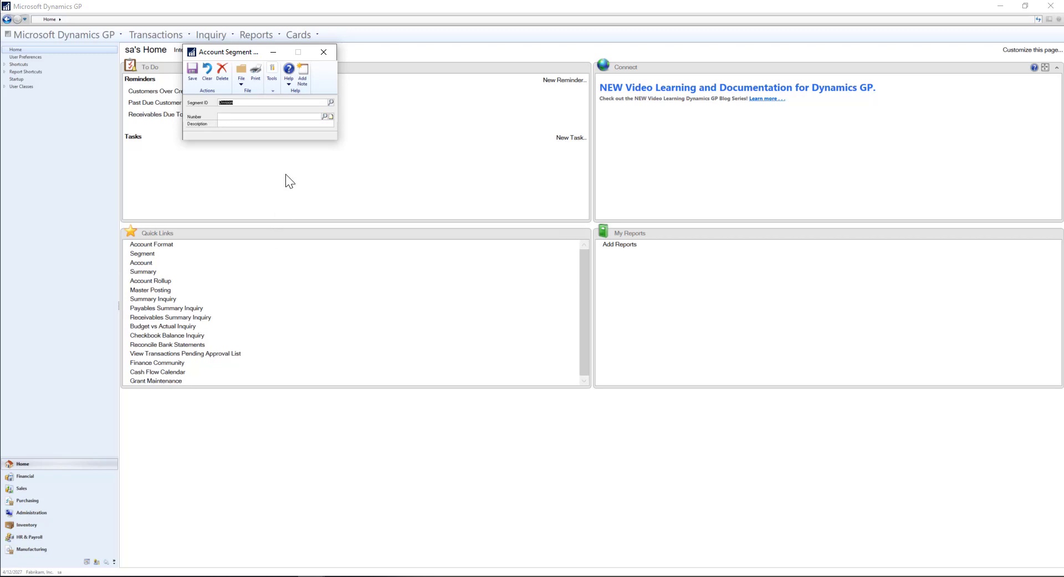
left_click(326, 116)
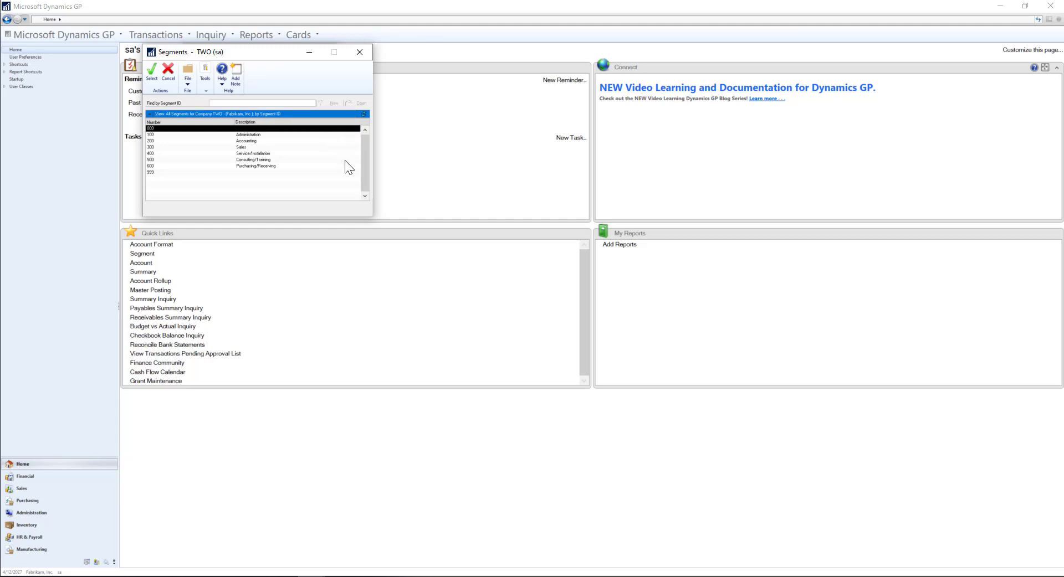
key("Escape")
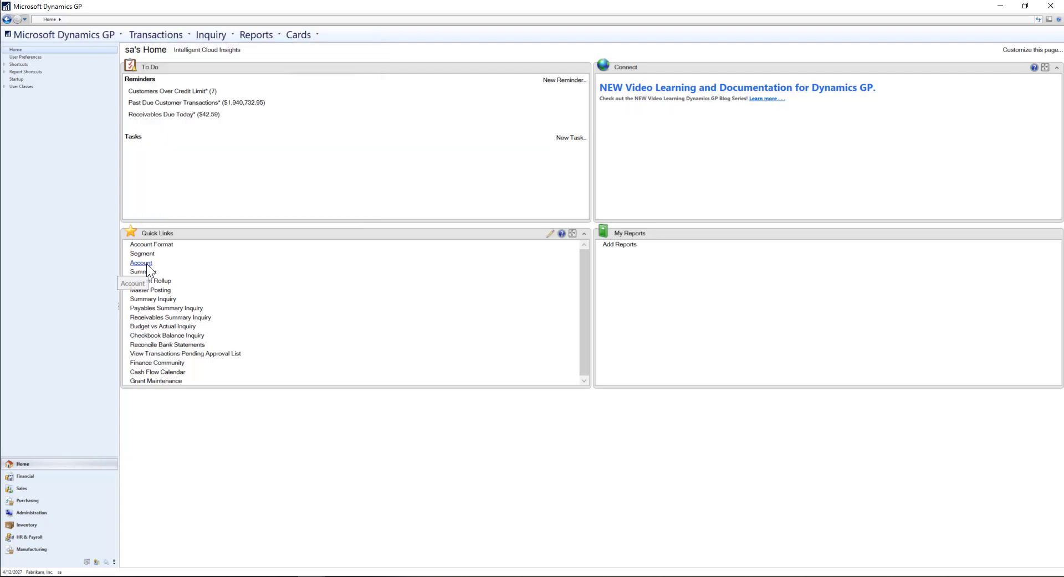
- Show account 300-6520-00, Travel - Sales, in Account Maintenance
left_click(146, 267)
type("300 -6520 -")
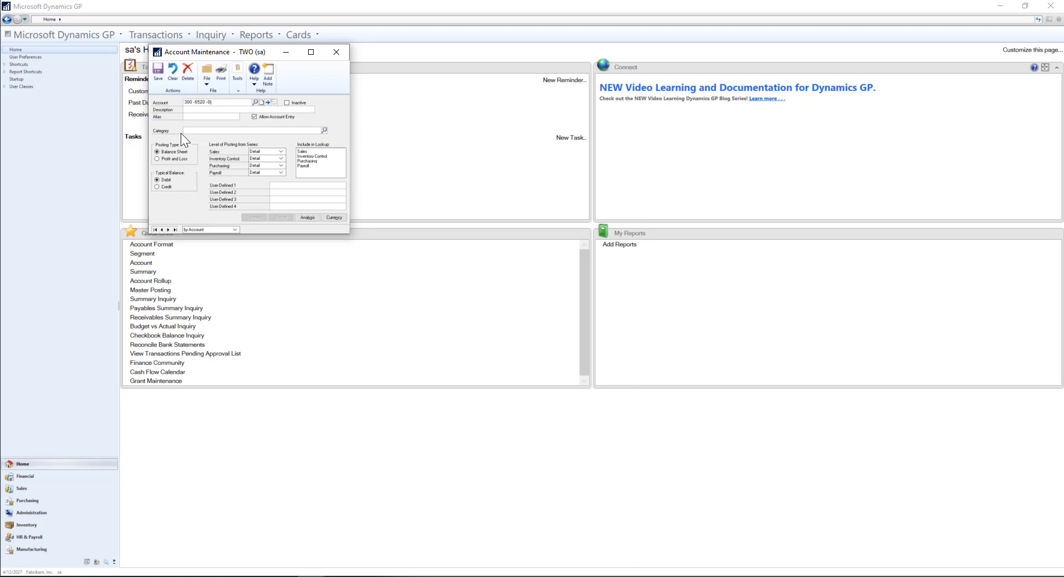
type("0")
key("Tab")
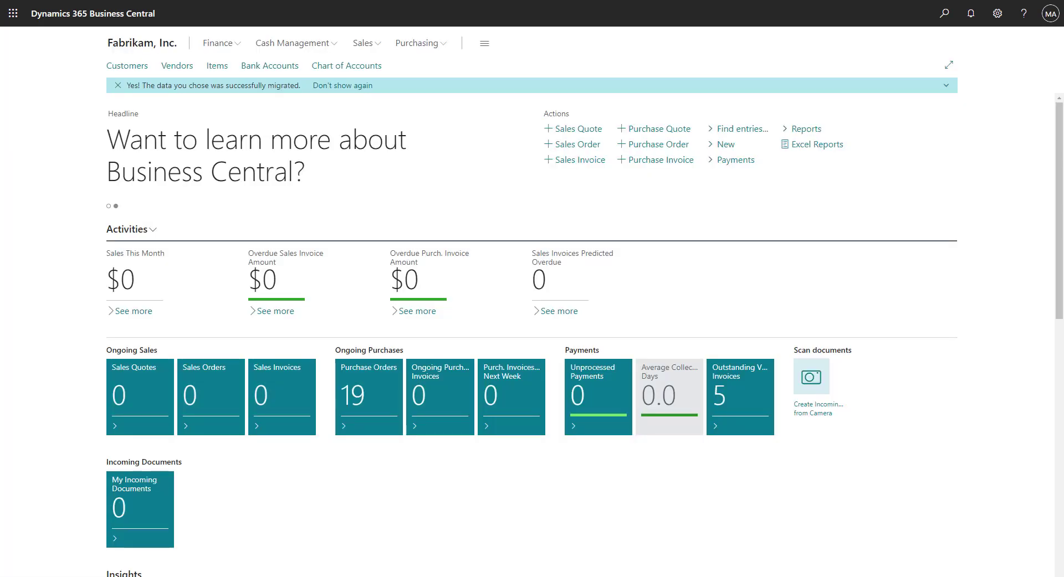
- Find and open General Ledger Setup through the Tell Me search to check its global dimensions
left_click(945, 15)
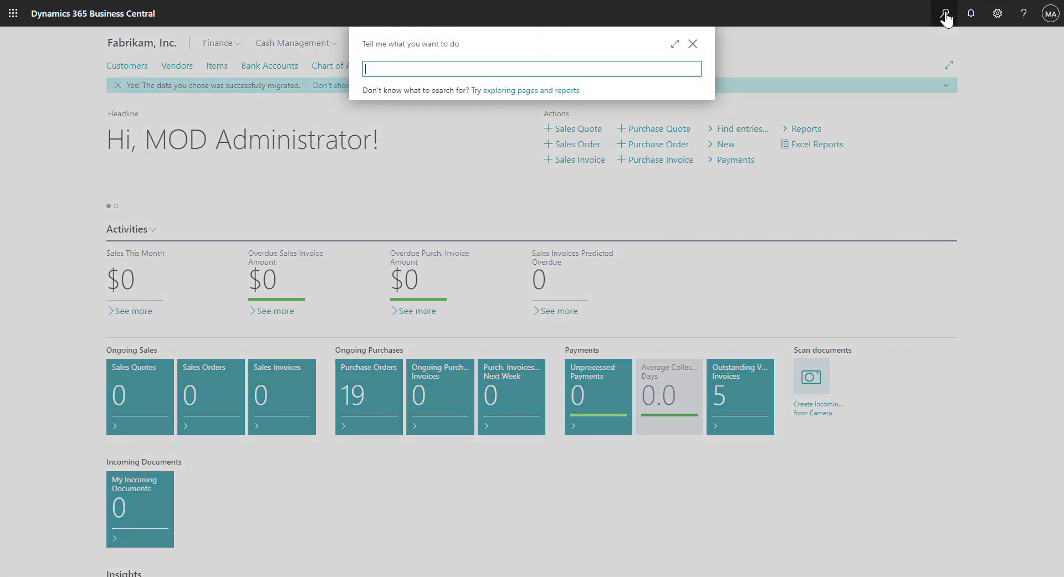
type("General Led")
type("ger Setup")
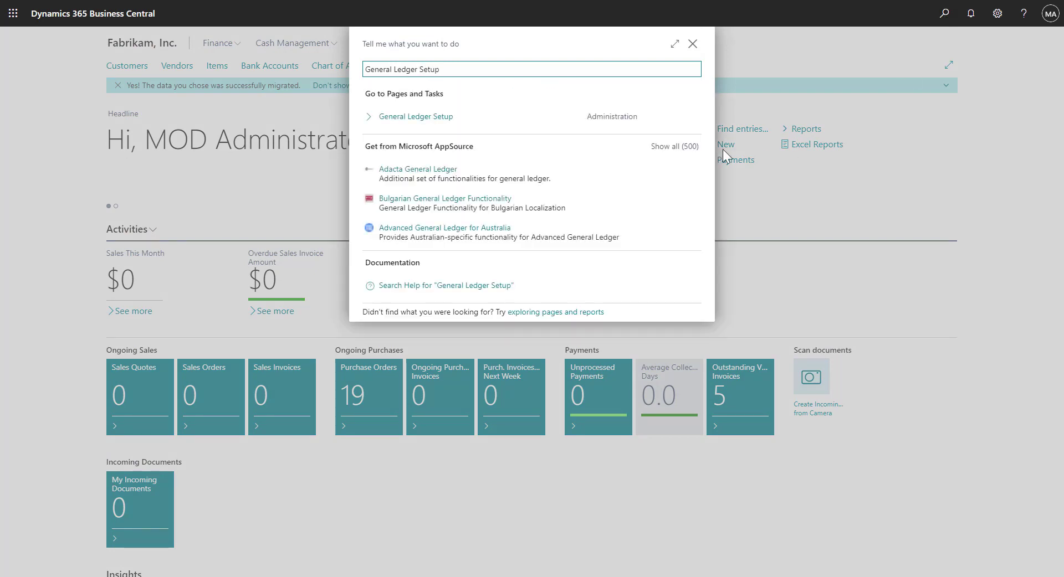
left_click(452, 127)
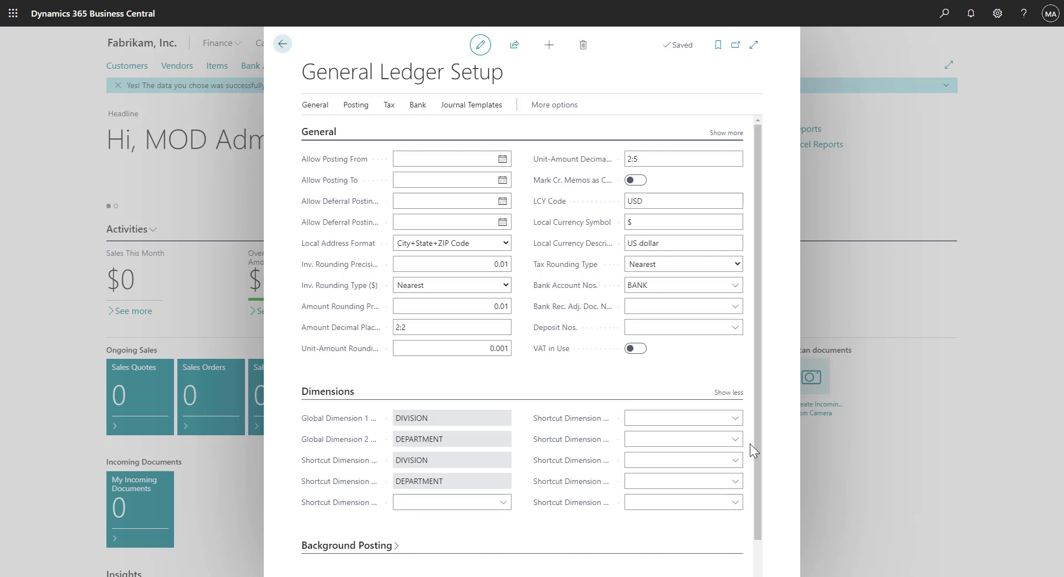
left_click(319, 113)
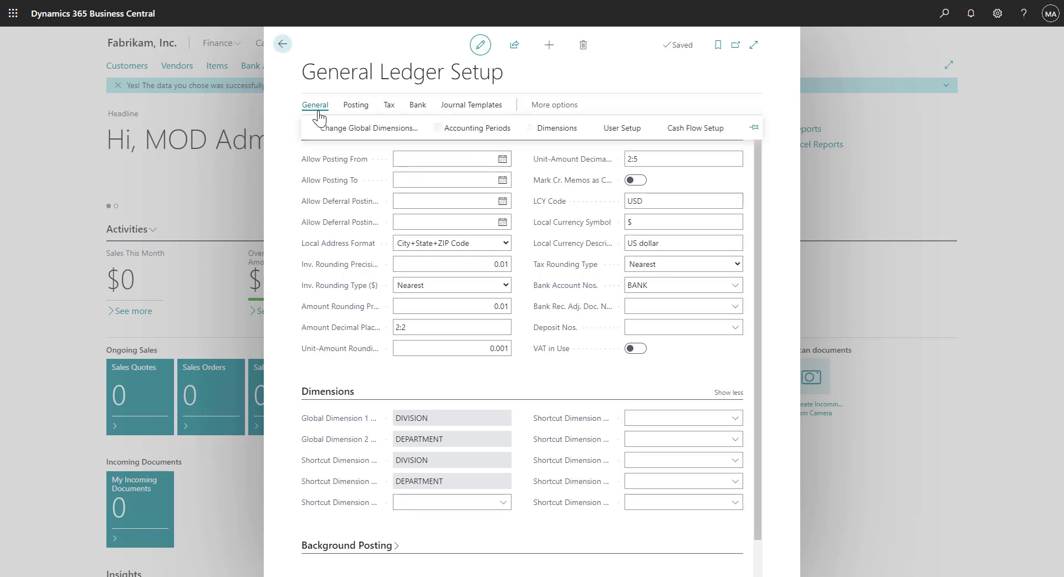
left_click(545, 131)
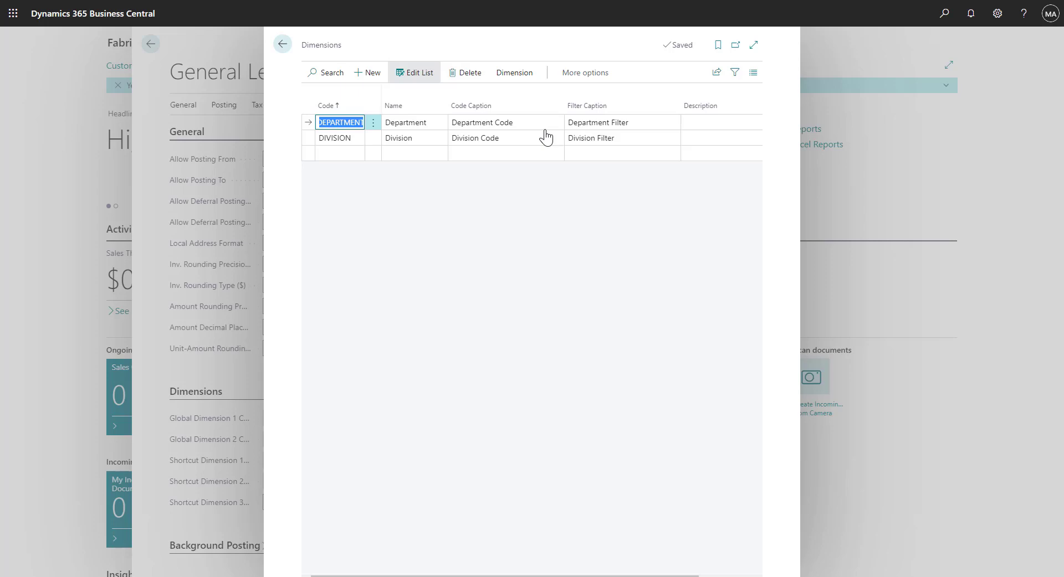
left_click(429, 138)
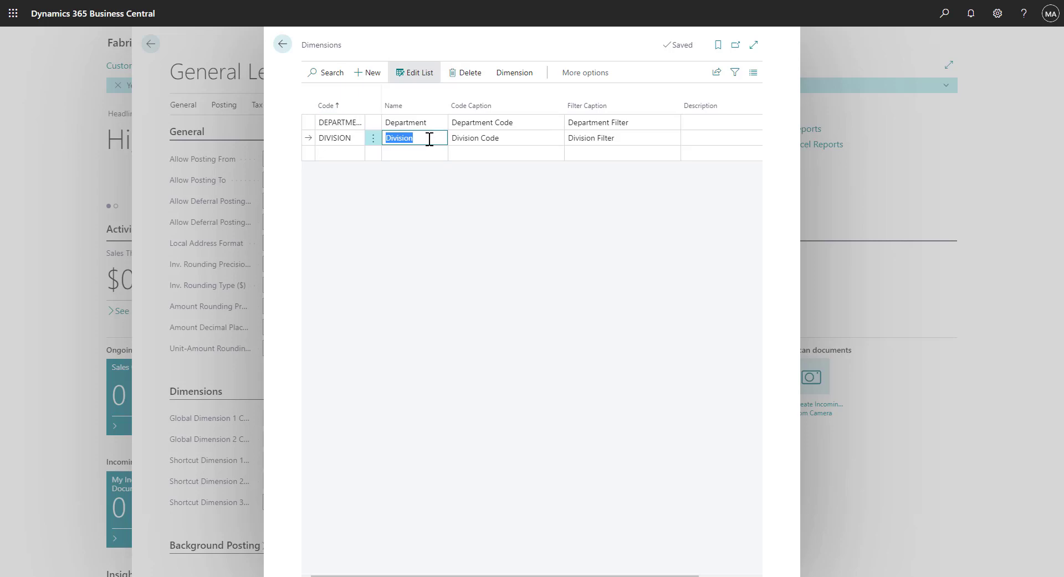
left_click(502, 78)
left_click(344, 100)
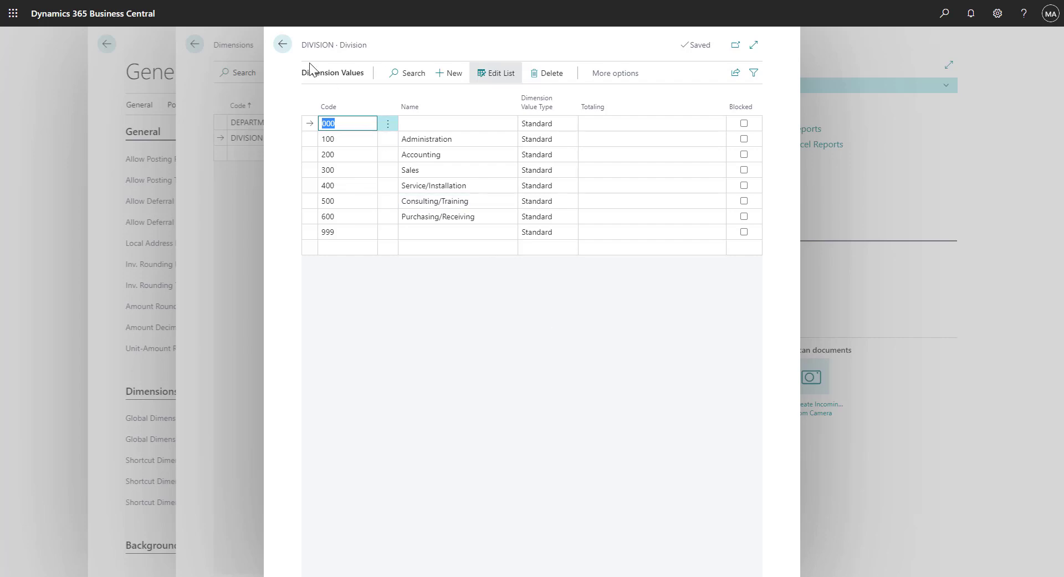
left_click(282, 45)
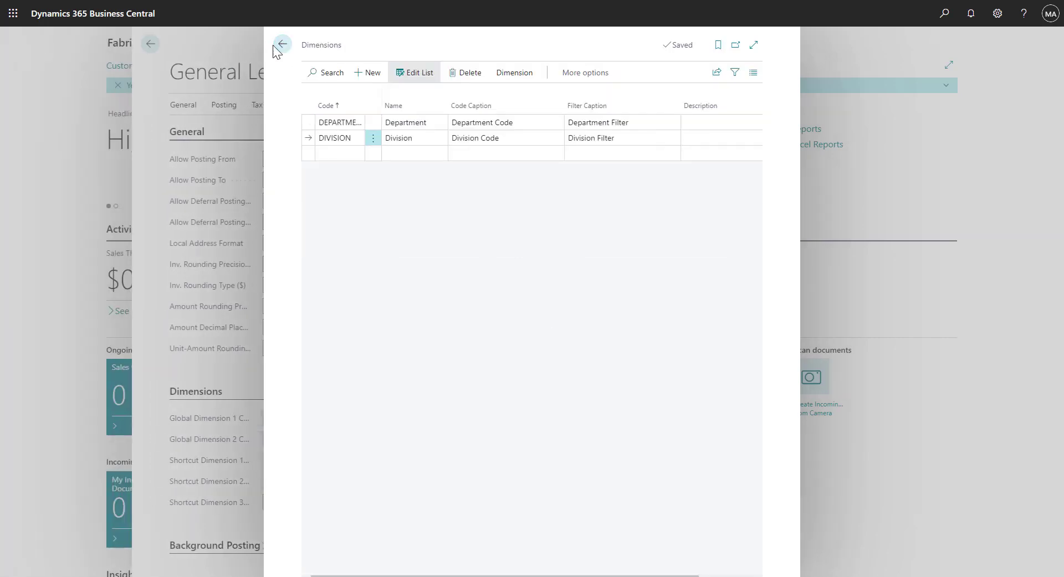
left_click(275, 47)
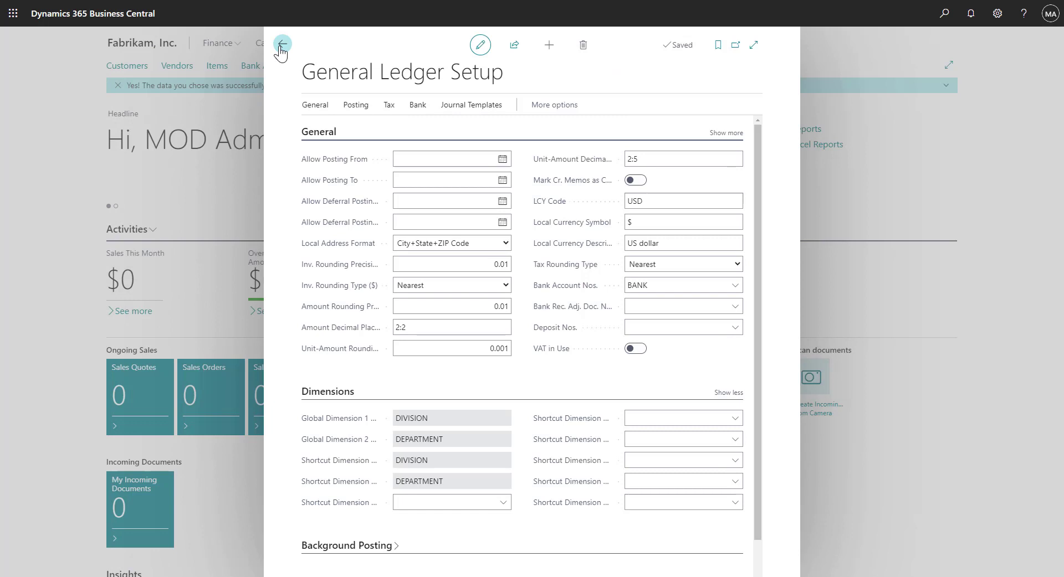
- Search the Chart of Accounts for 'Travel' to isolate account 6520 Travel - Administration
left_click(281, 49)
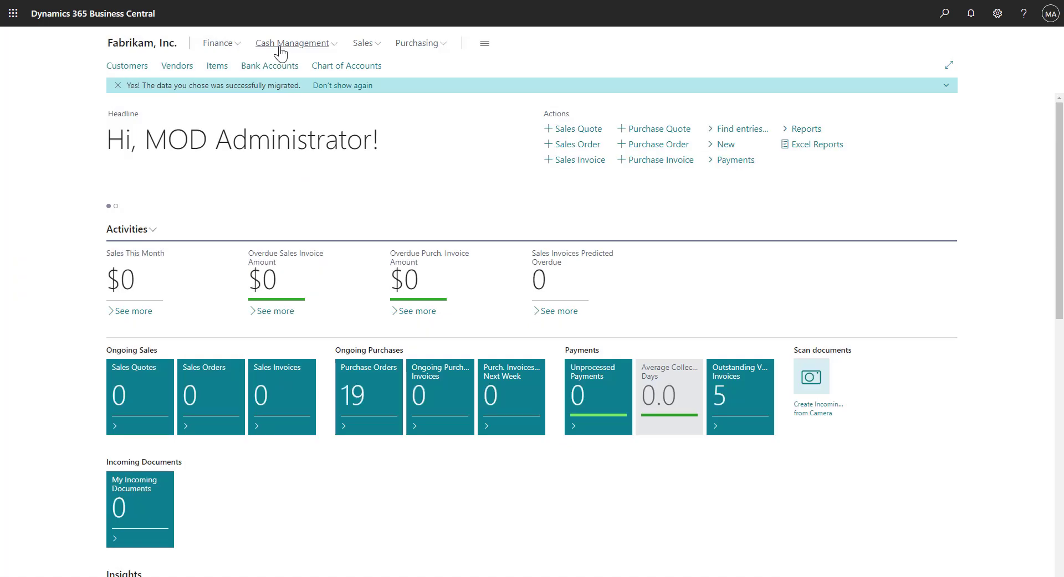
left_click(320, 67)
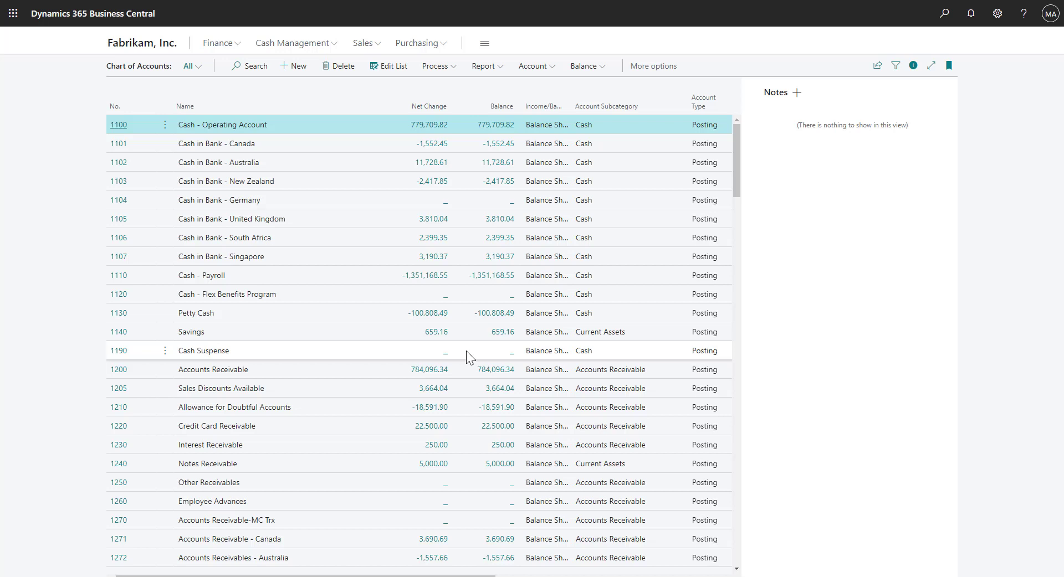
left_click(262, 73)
type("Trav")
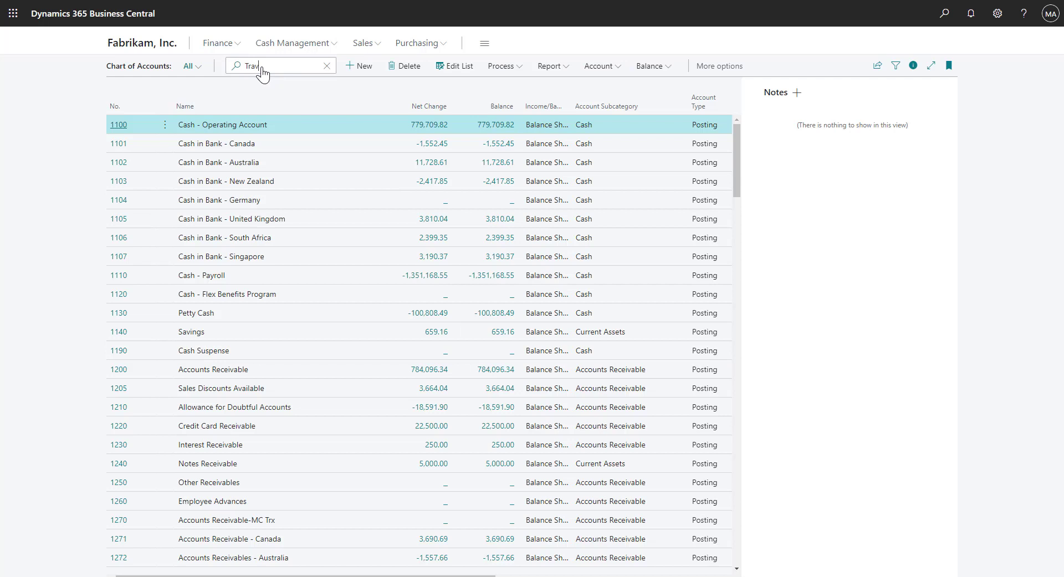
type("el")
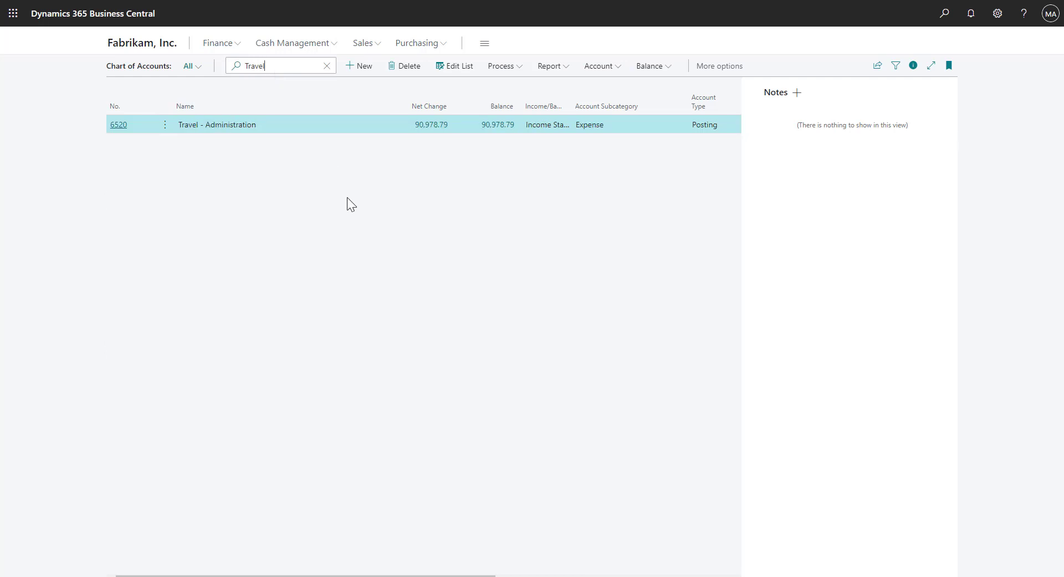
- Drill into account 6520's 90,978.79 balance to see its G/L entries by division
left_click(505, 127)
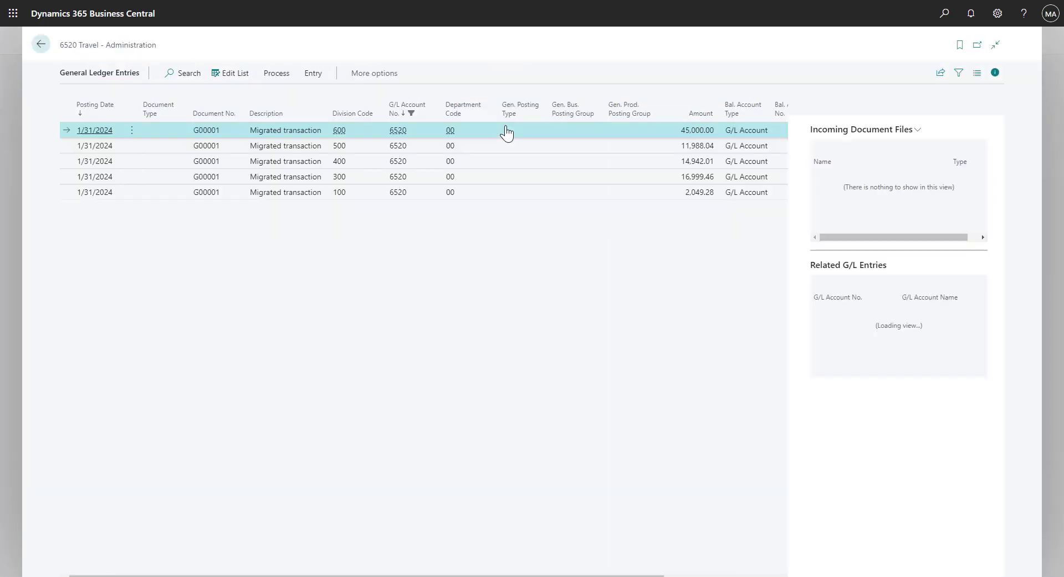